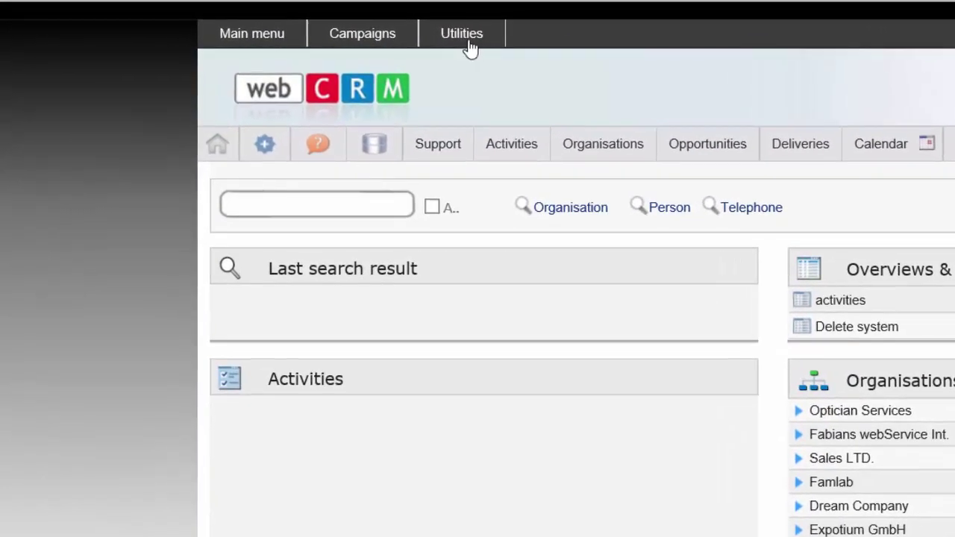
Step: Go to Utilities > Templates > Wizard themes to list the themes, showing only Standard (width 600)
click(464, 35)
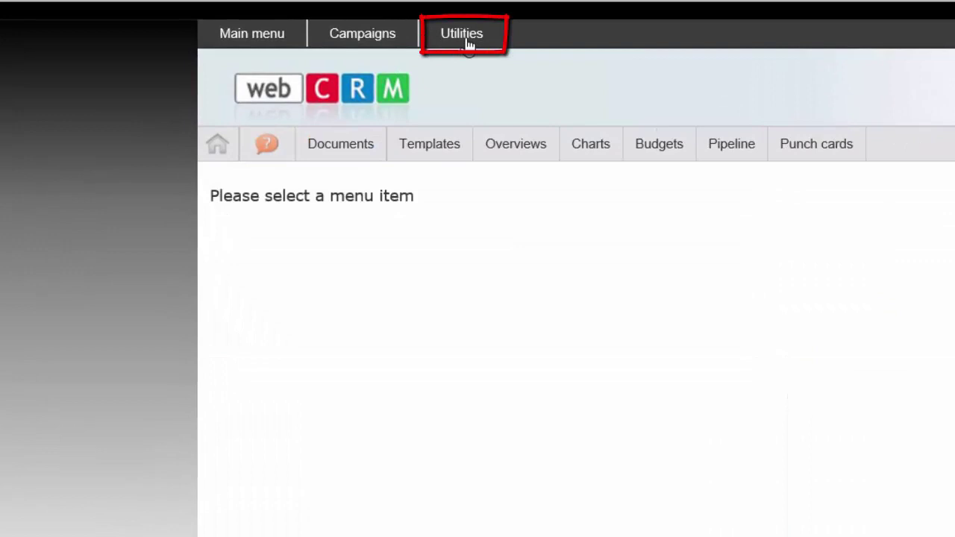
click(432, 146)
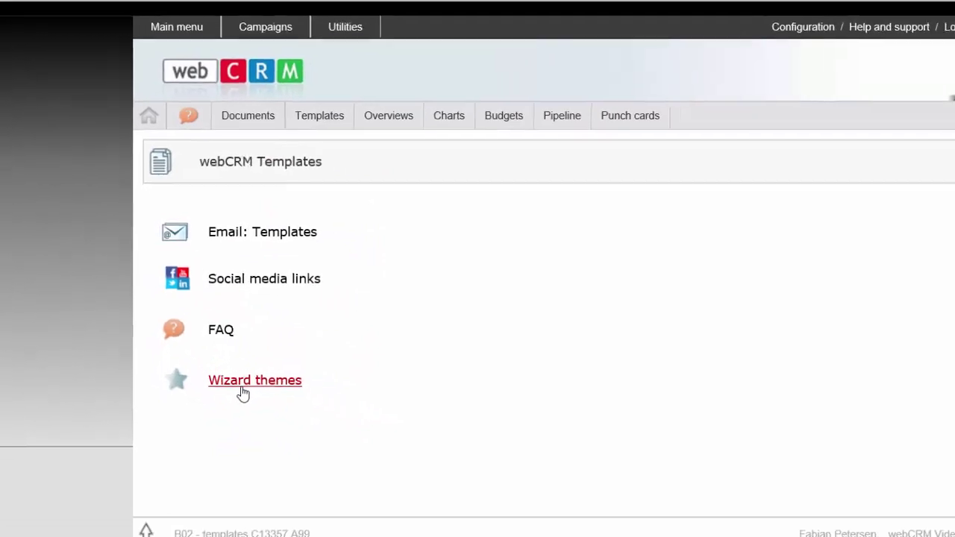
click(241, 388)
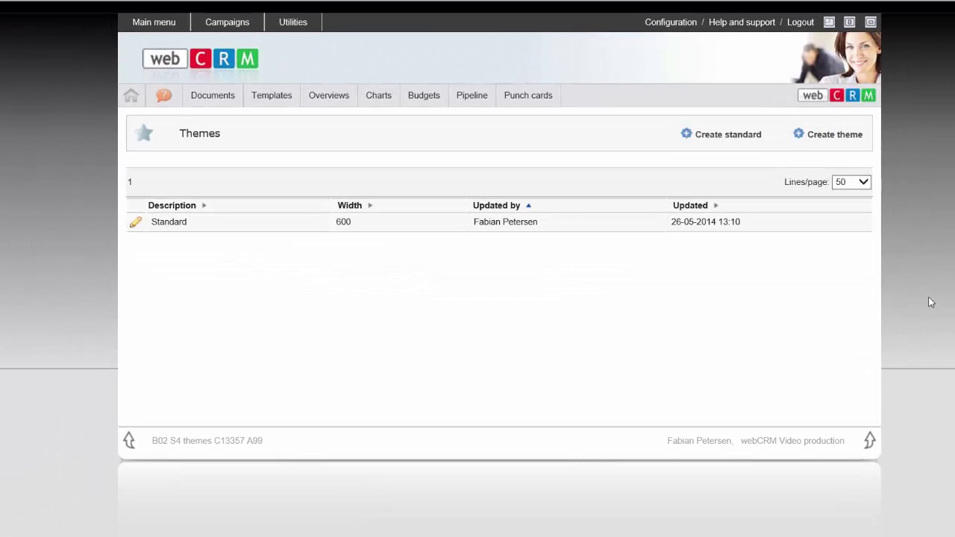
Step: Create a theme described as 'Newsletter Theme', keep width 600, and save it
click(825, 141)
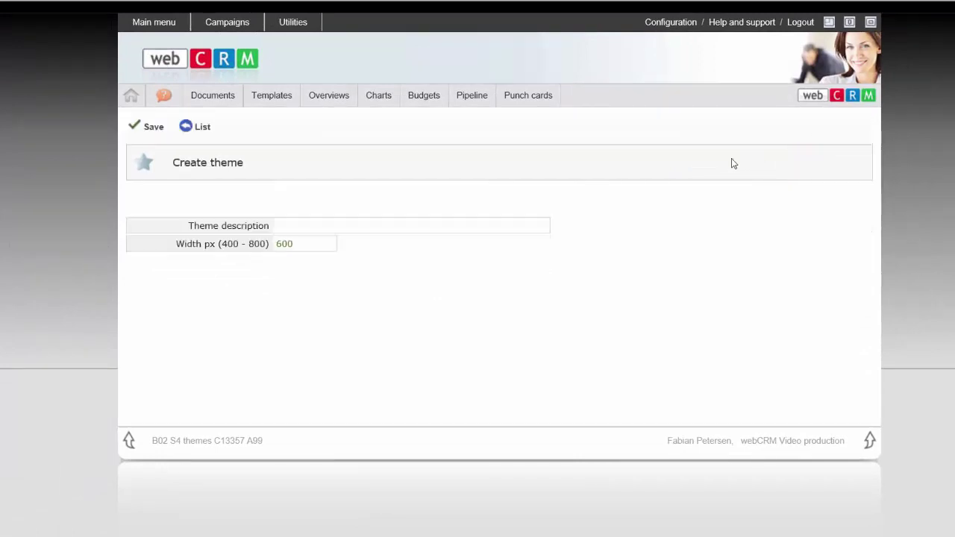
text(Newsletter Theme)
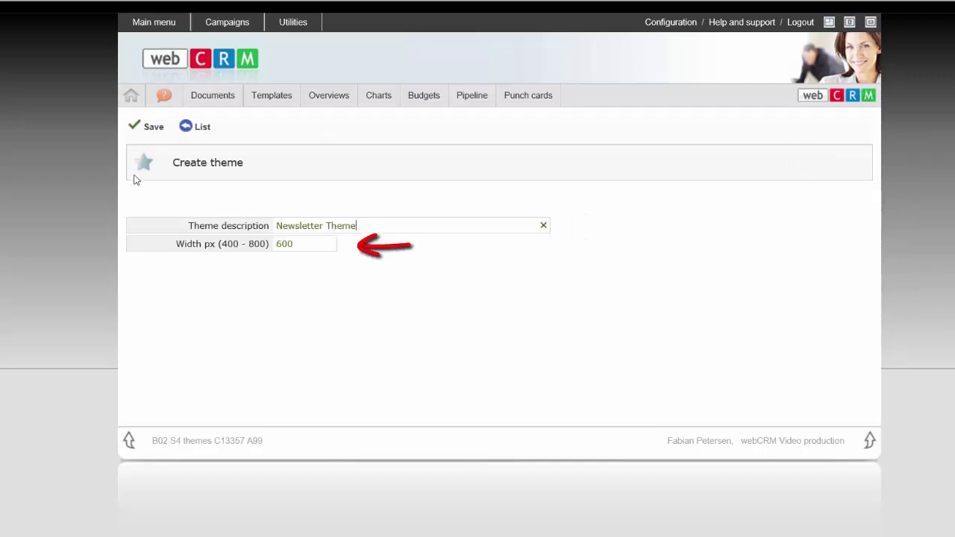
click(147, 130)
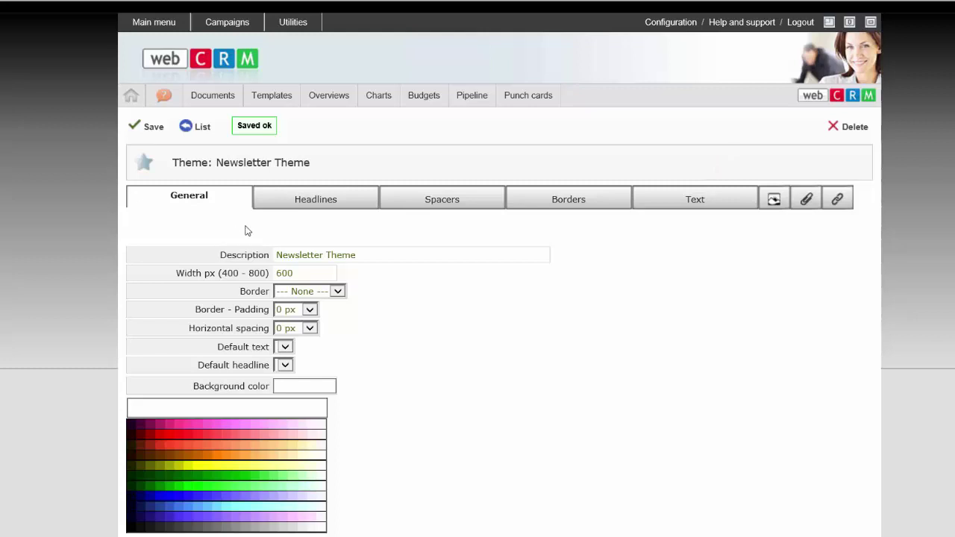
Step: Build an Arial 16px (12pt) black headline style and copy it into the Headline 1 row
click(320, 198)
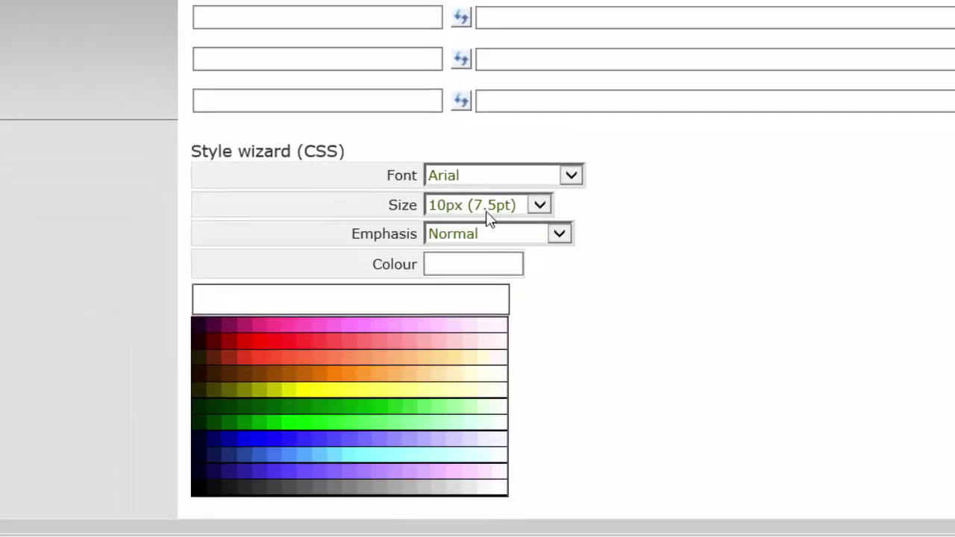
click(489, 216)
click(486, 220)
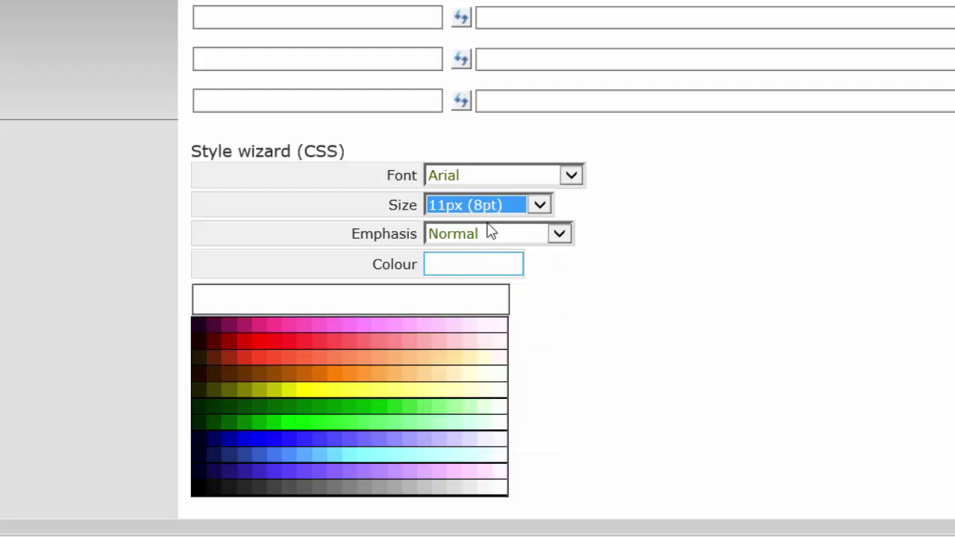
click(490, 211)
click(476, 287)
click(199, 492)
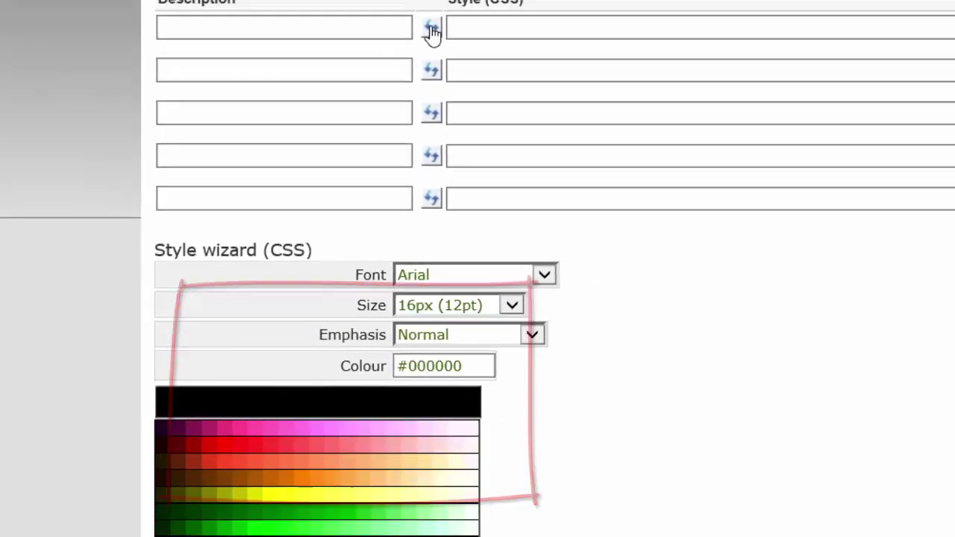
click(459, 0)
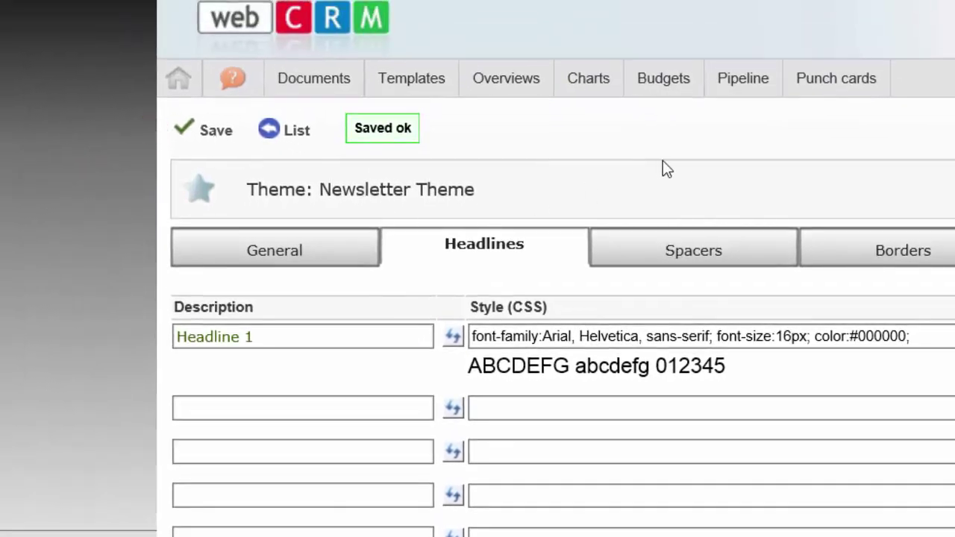
Step: Make Spacer 1 an 8px solid line and give Spacer 2 8 px padding above and below
click(693, 249)
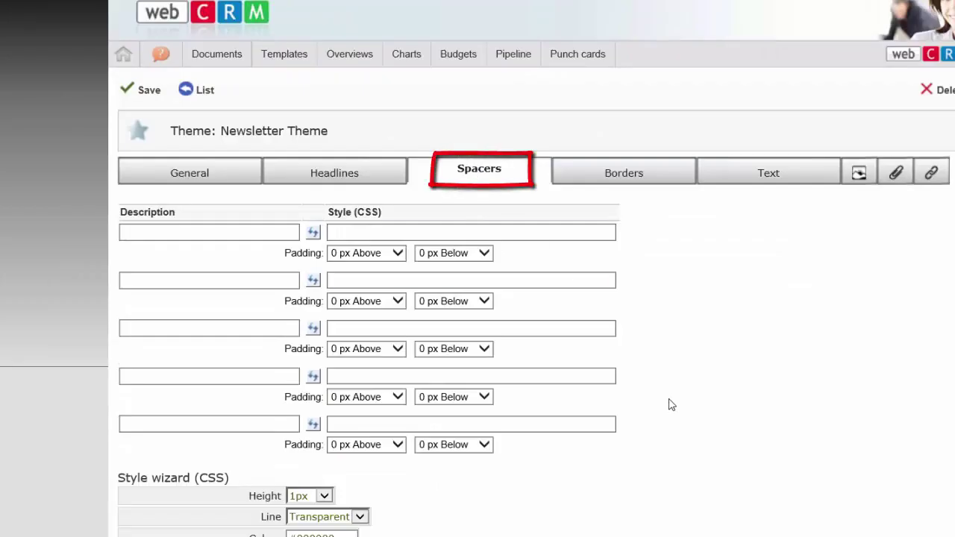
click(309, 496)
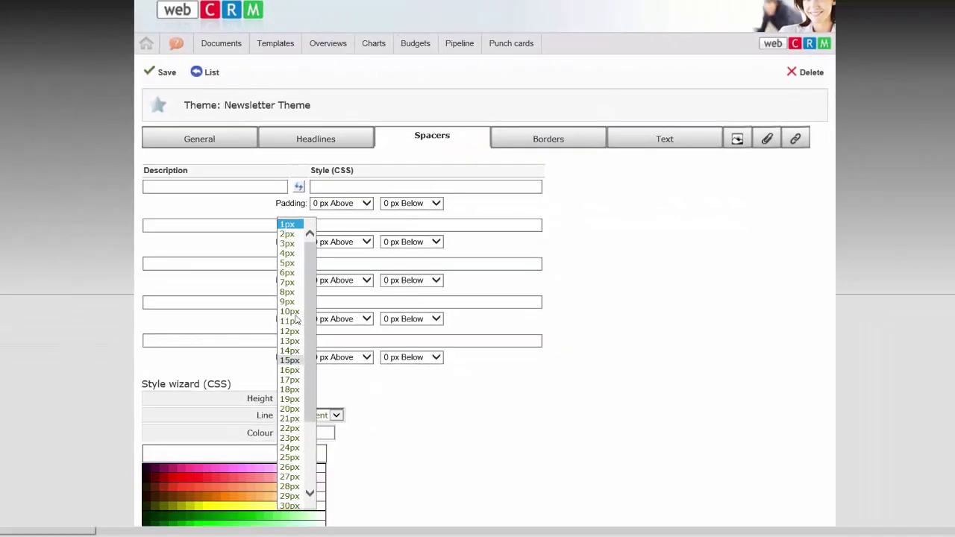
click(288, 292)
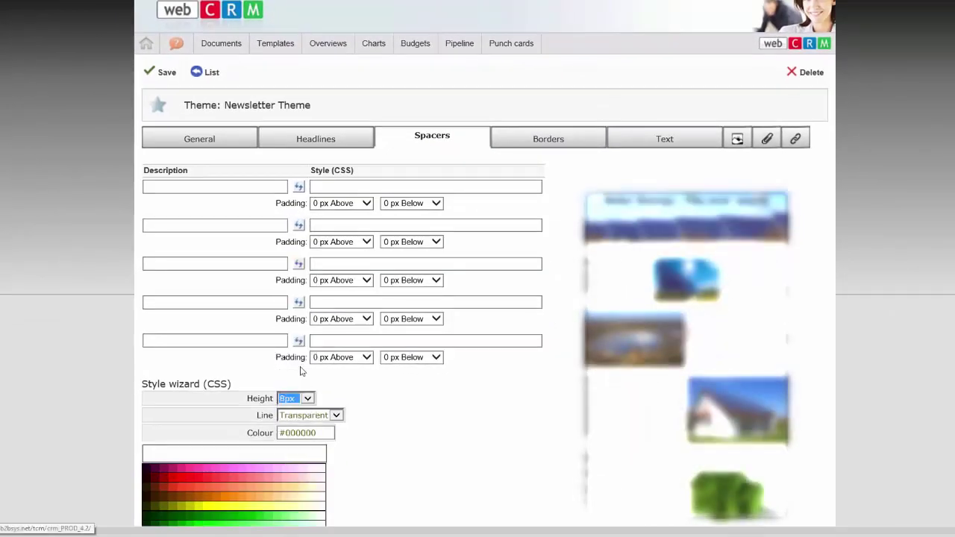
click(313, 420)
click(312, 425)
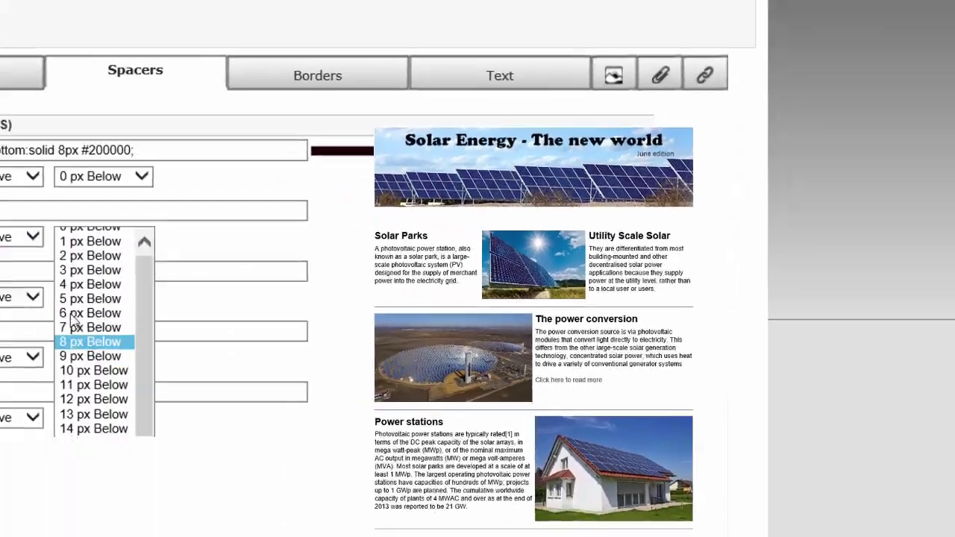
click(399, 339)
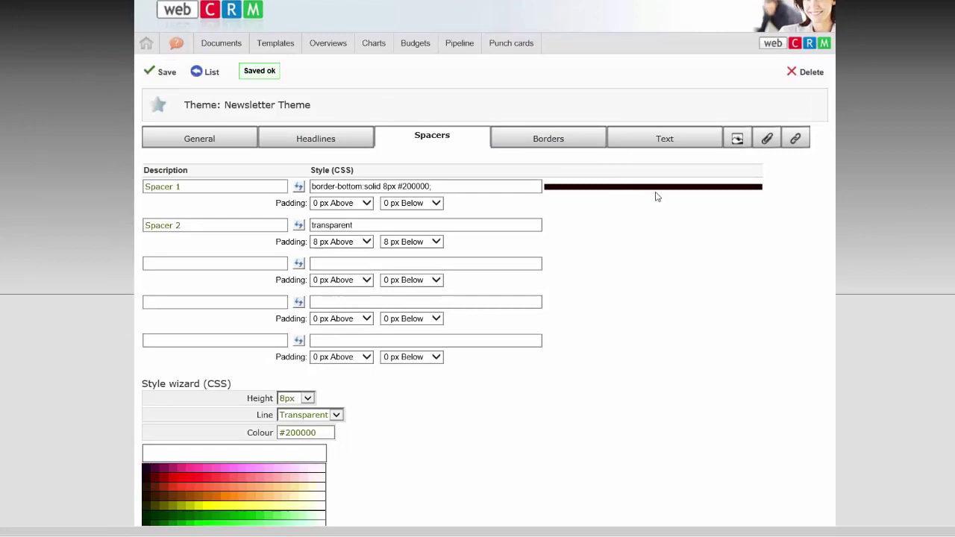
Step: Build a solid 2px dark grey #343434 border and copy it into the Border 1 row
click(550, 141)
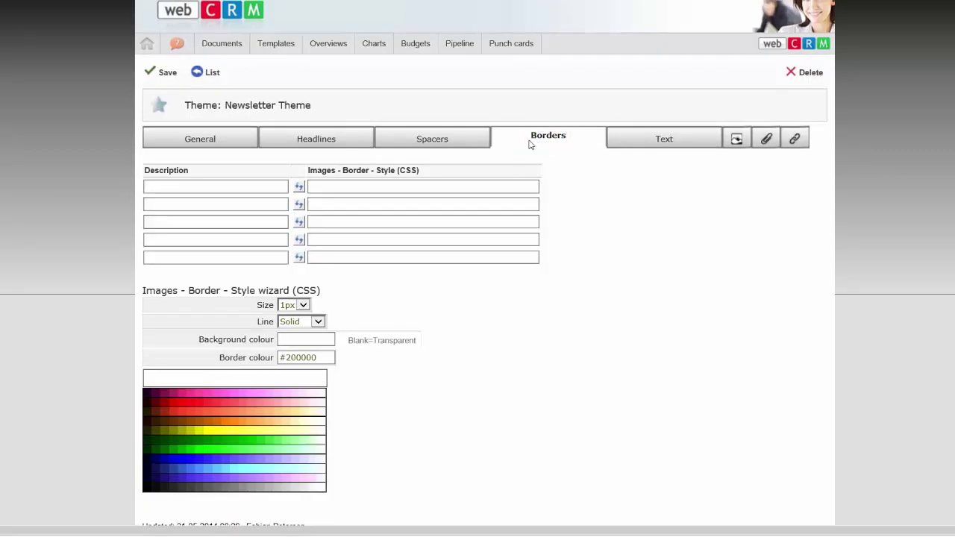
click(313, 323)
click(325, 300)
click(303, 306)
click(292, 316)
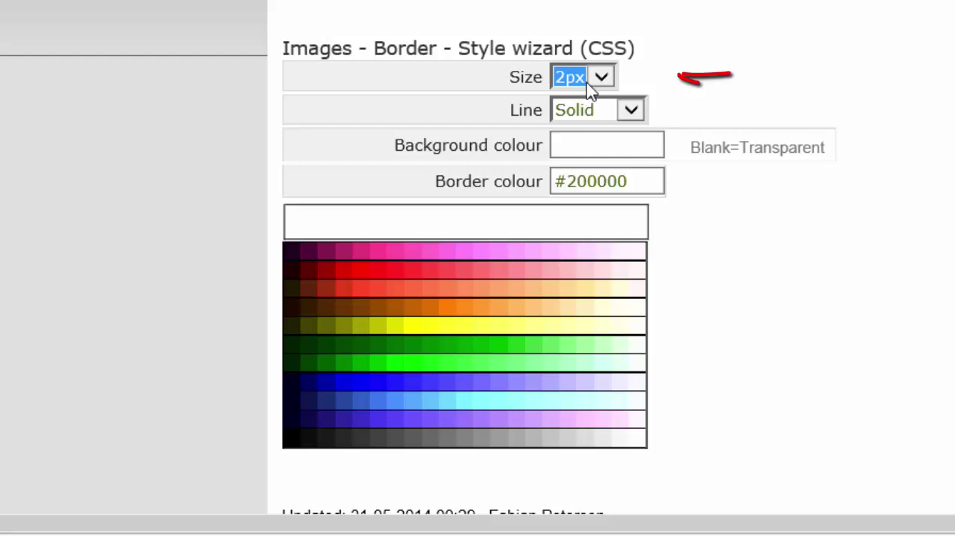
click(631, 112)
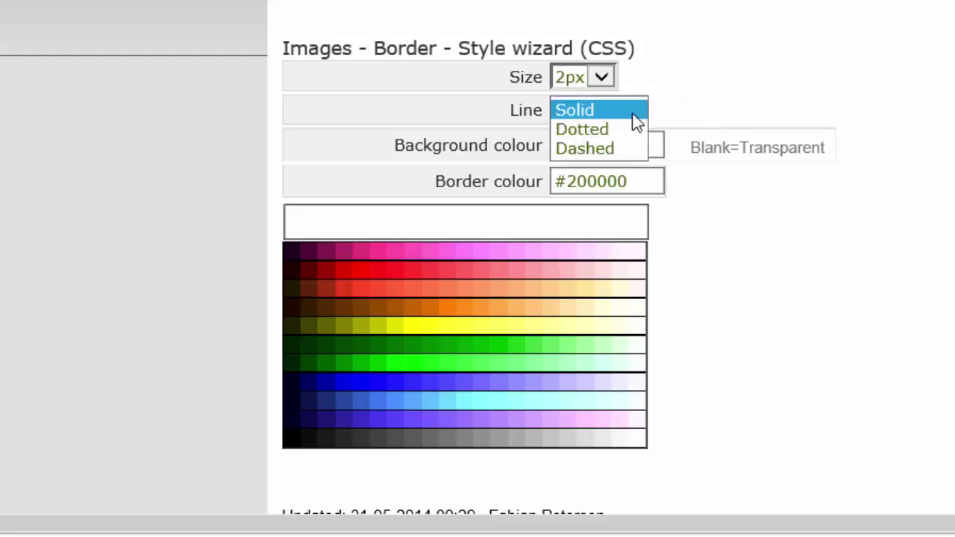
click(686, 93)
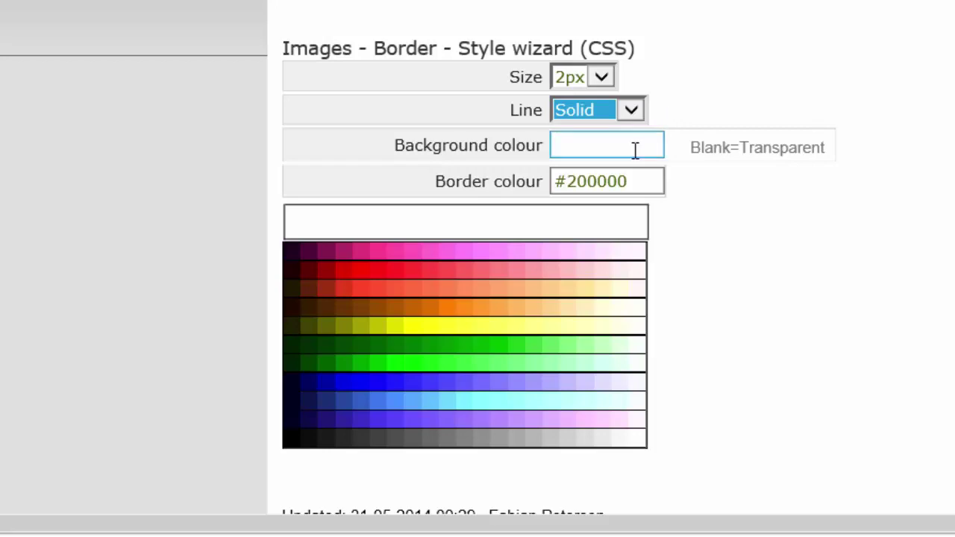
click(354, 440)
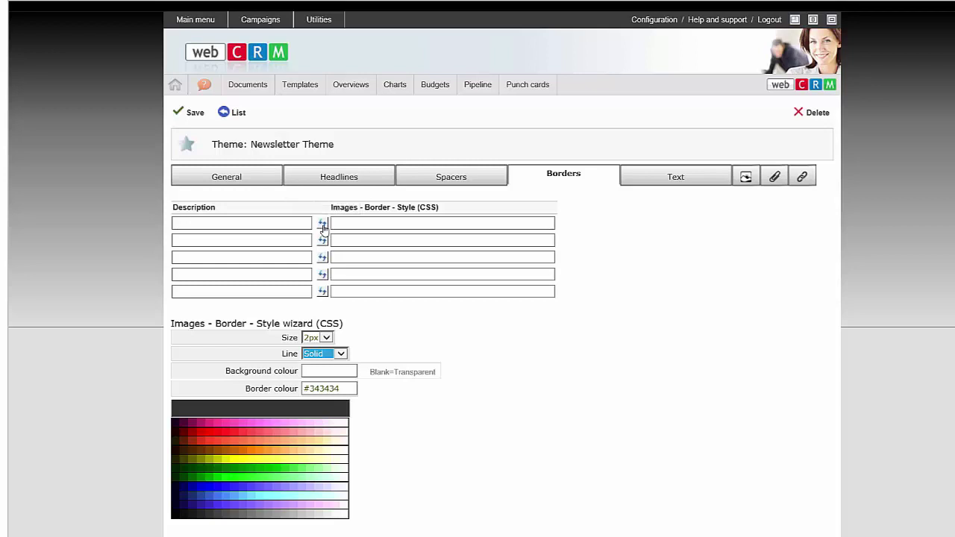
click(322, 224)
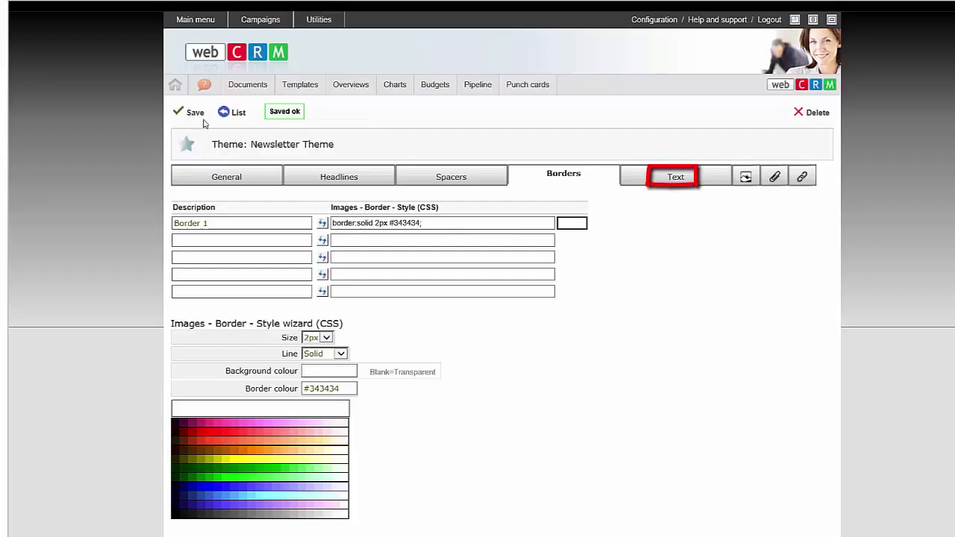
Step: Apply an Arial 12px (9pt) Normal-emphasis wizard style to the Text 1 row
click(692, 178)
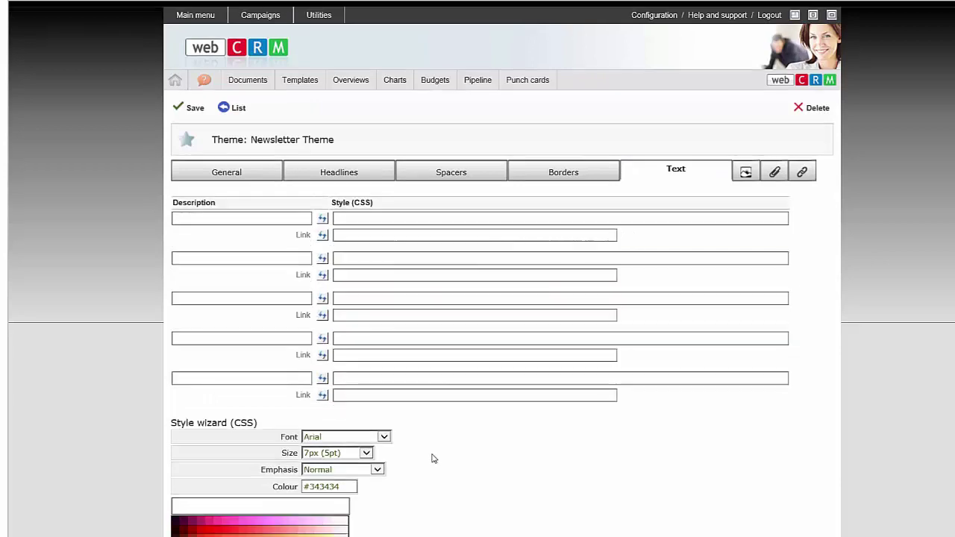
scroll(434, 458, down, 1)
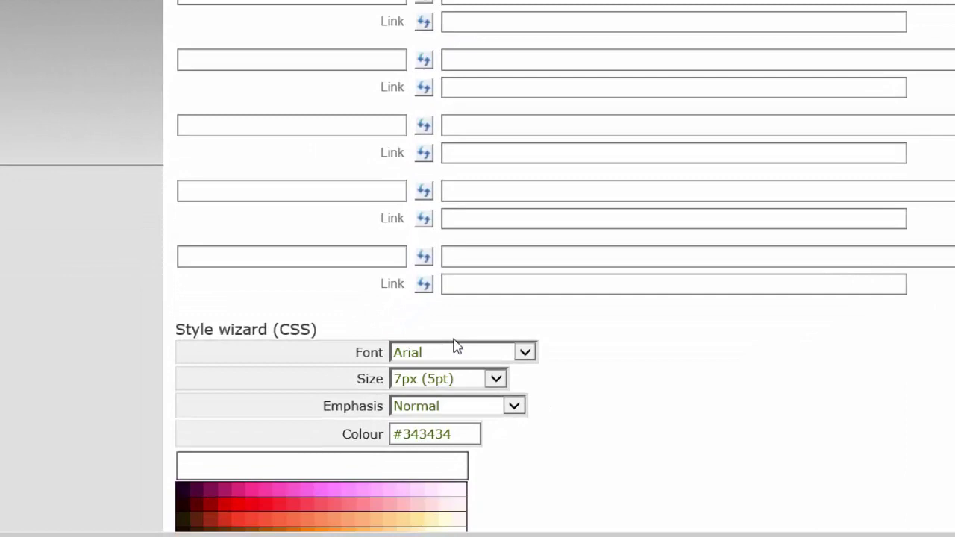
click(502, 309)
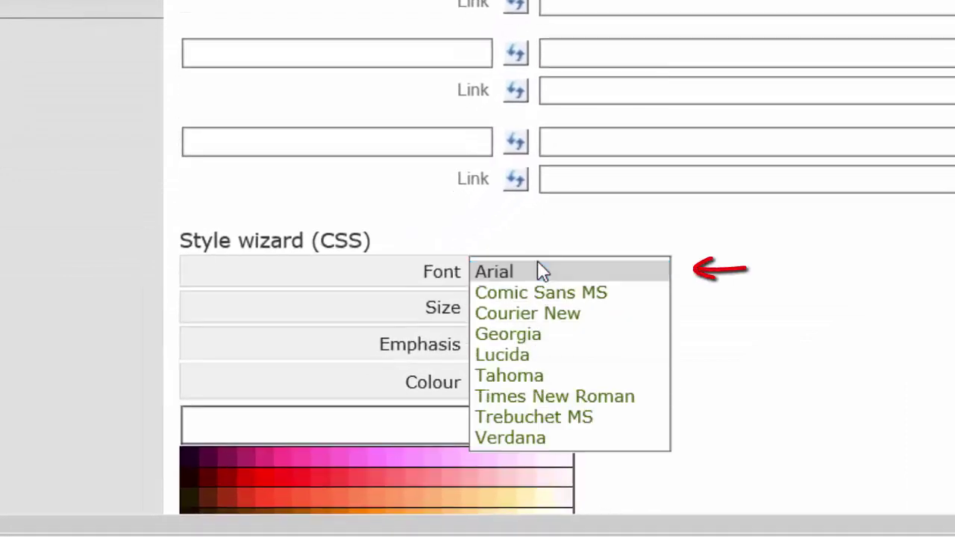
click(491, 310)
click(569, 300)
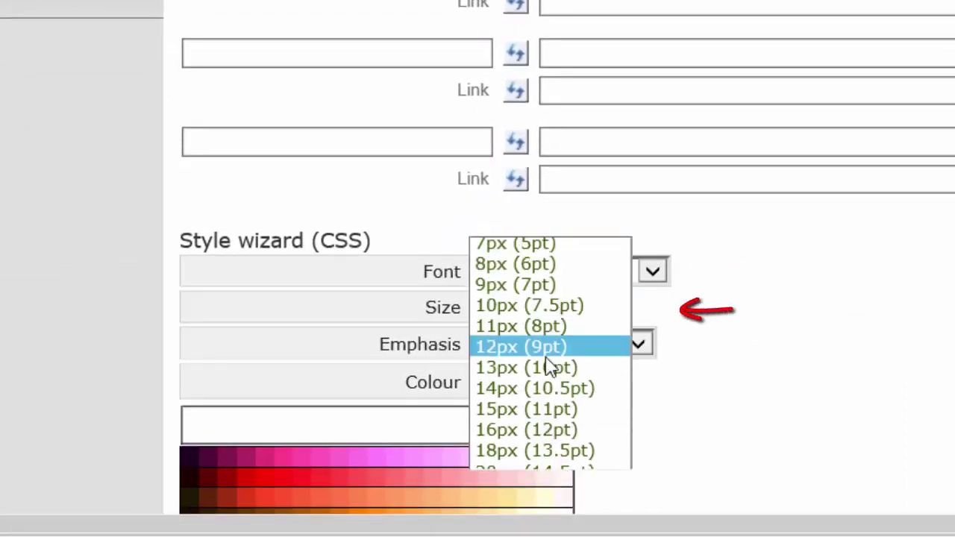
click(548, 348)
click(545, 351)
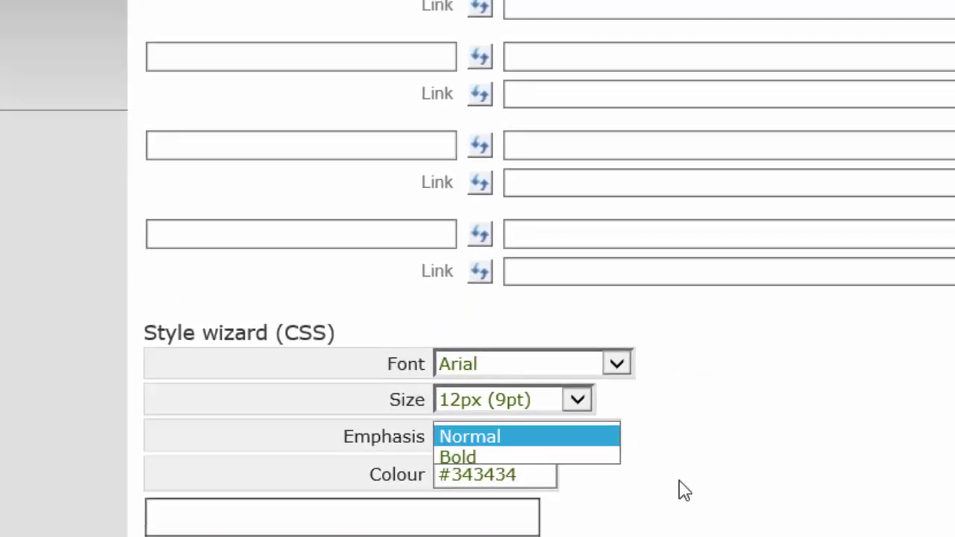
key(Return)
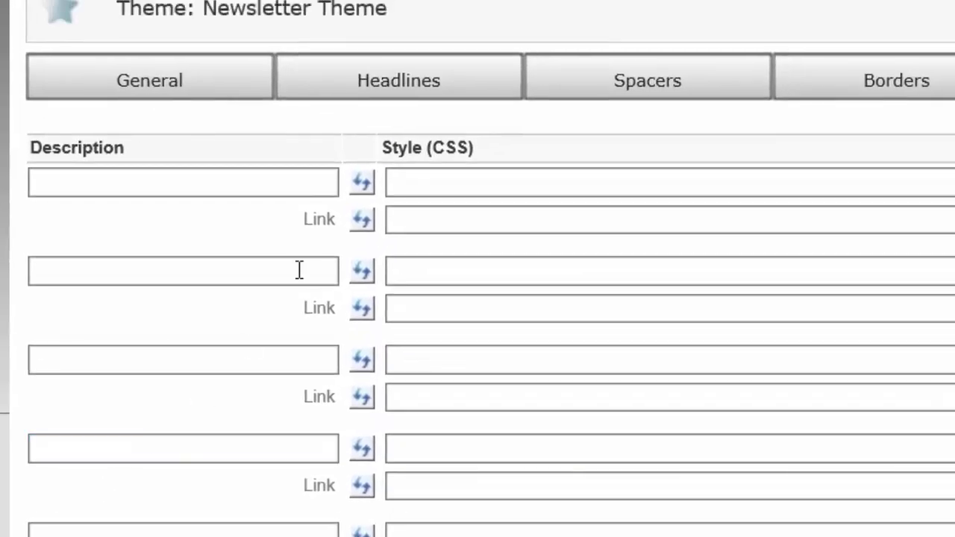
click(361, 191)
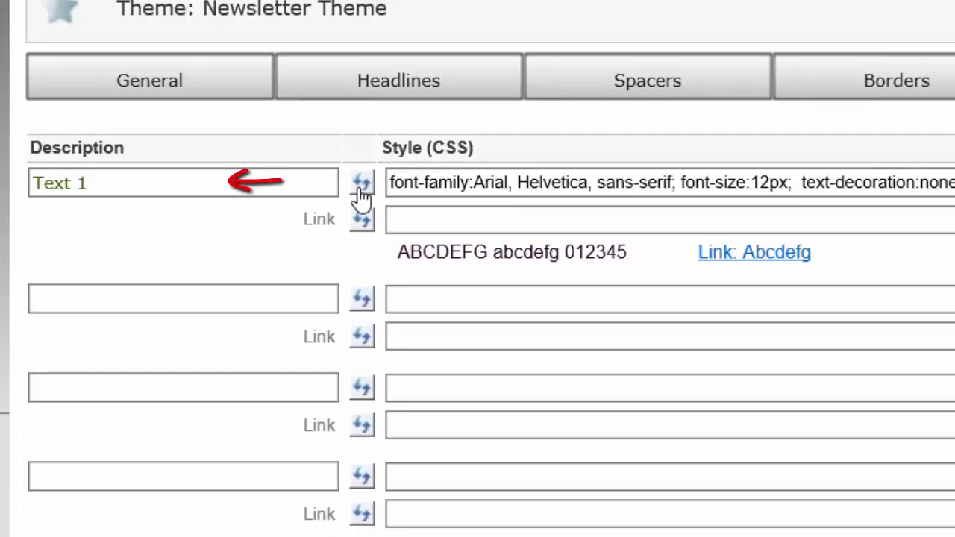
Step: Give the Text 1 link grey #686868 colour and save the theme
drag(175, 187, 33, 207)
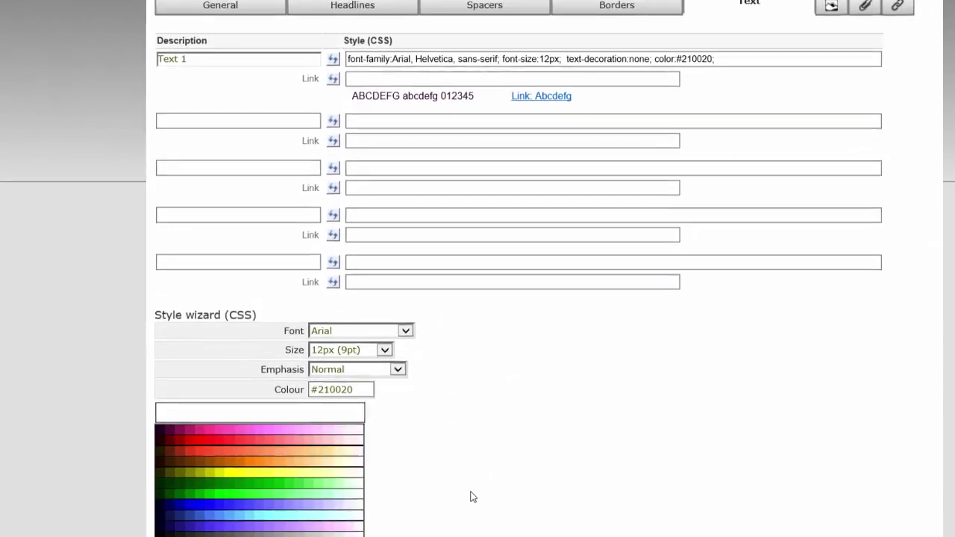
click(261, 526)
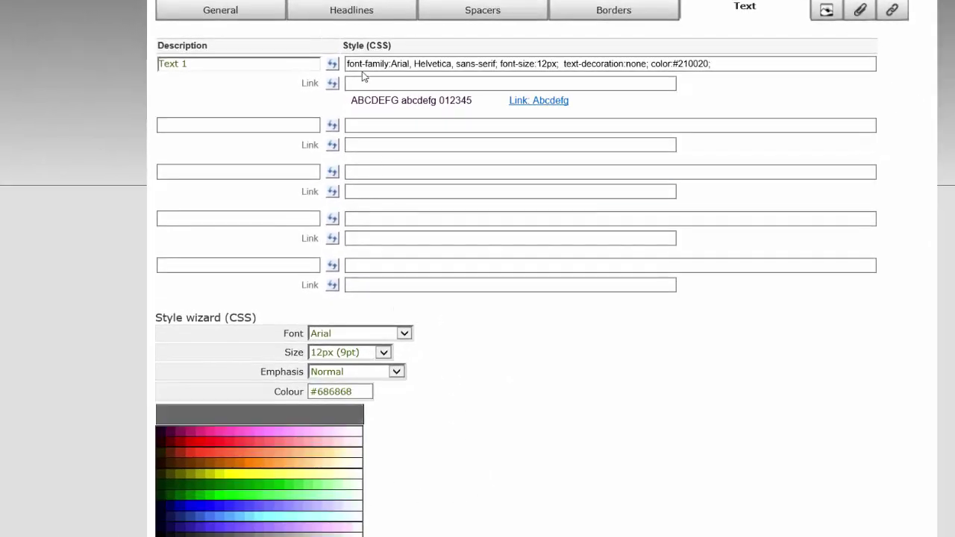
click(332, 82)
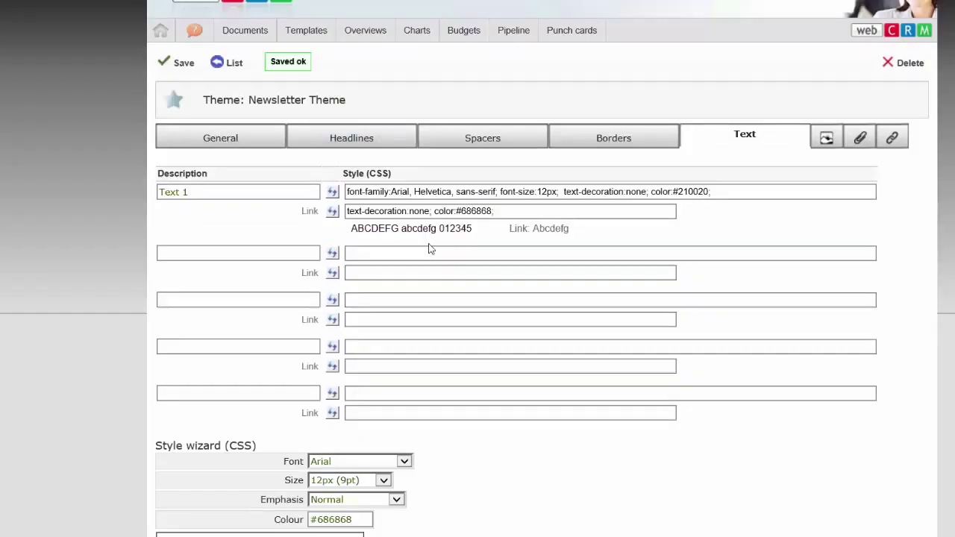
click(187, 66)
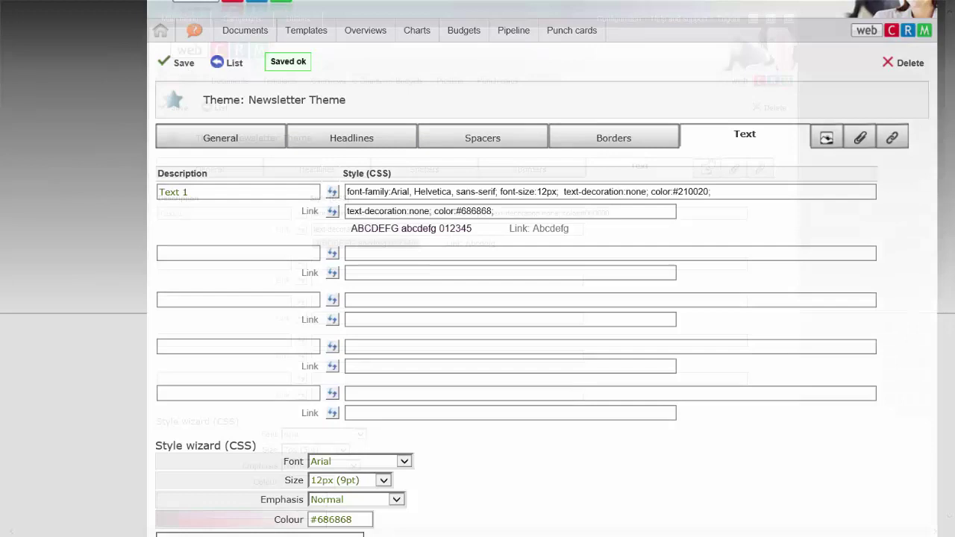
Step: Check the theme's Images and Documents, ending on Links with the 'Click here to read more' link
click(826, 137)
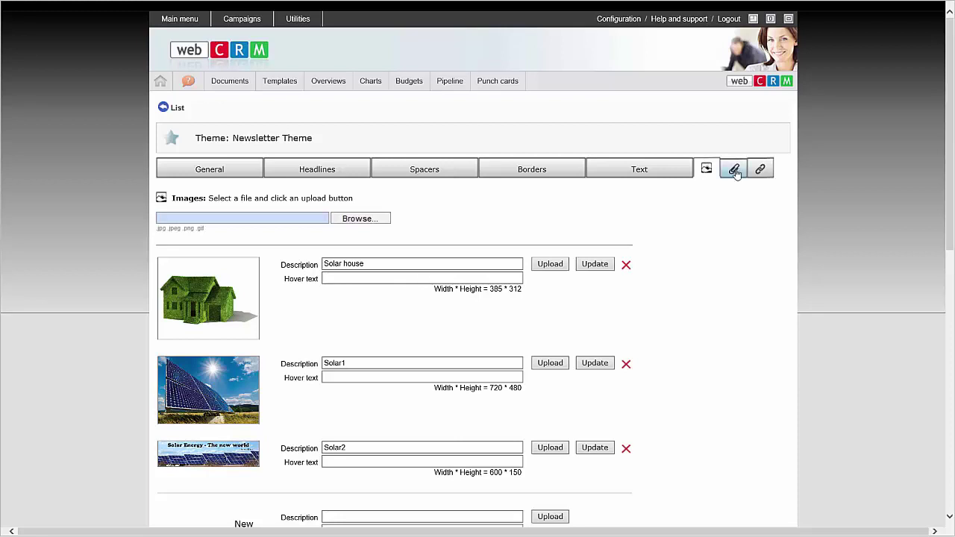
click(734, 170)
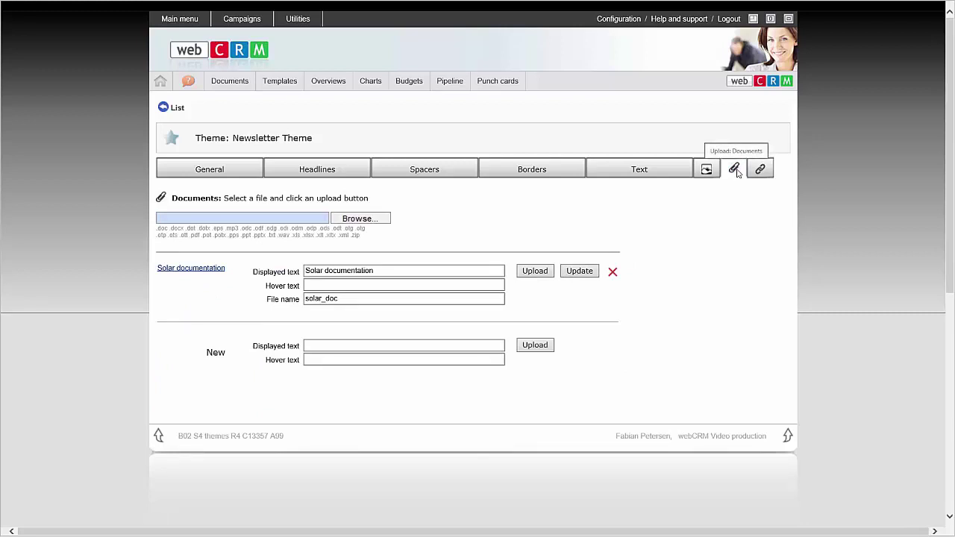
click(760, 169)
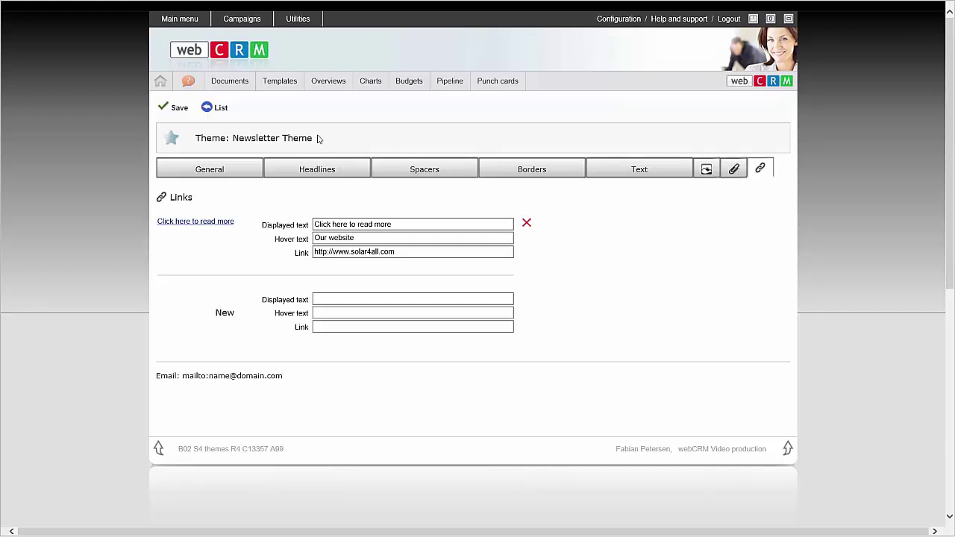
Step: Set General Border to Border 1, border padding 3 px, horizontal spacing 5 px, and save
click(197, 165)
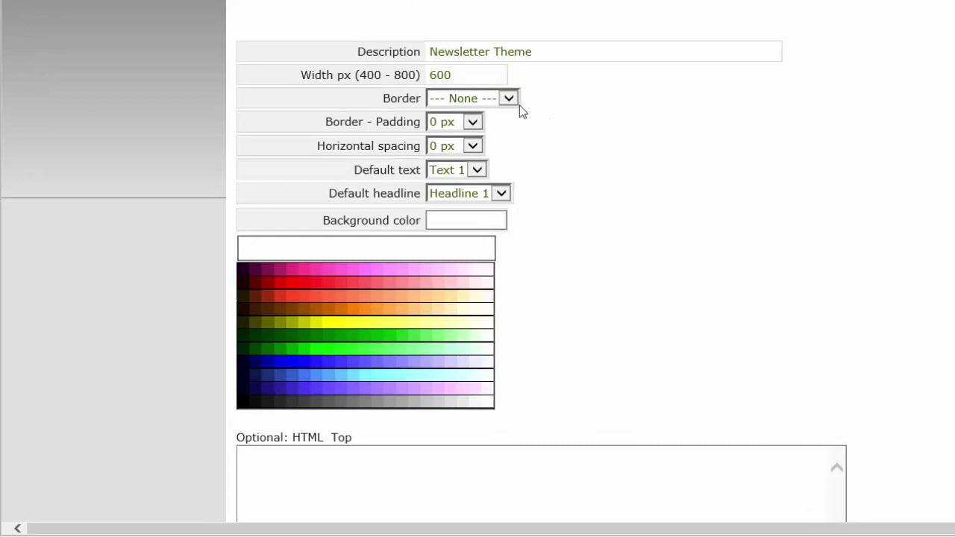
click(512, 100)
click(485, 113)
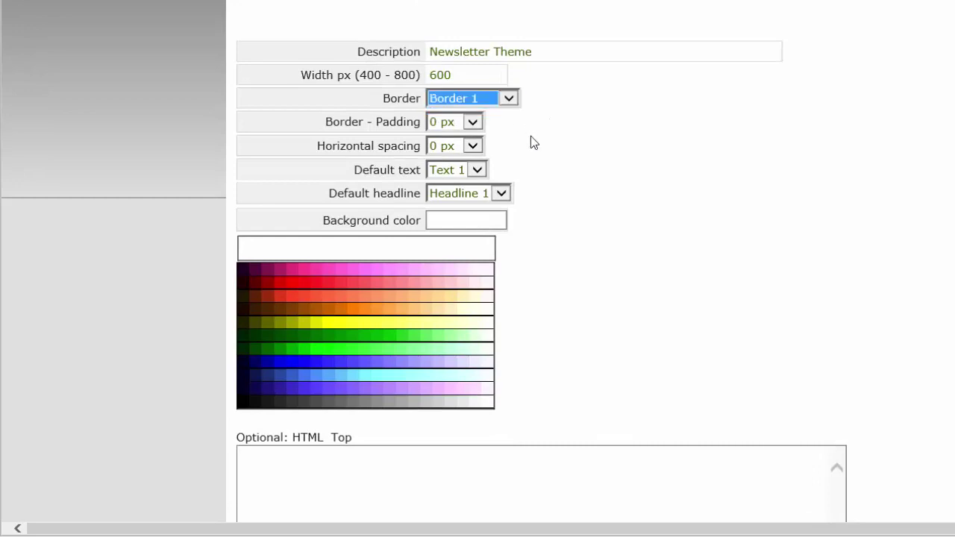
click(469, 127)
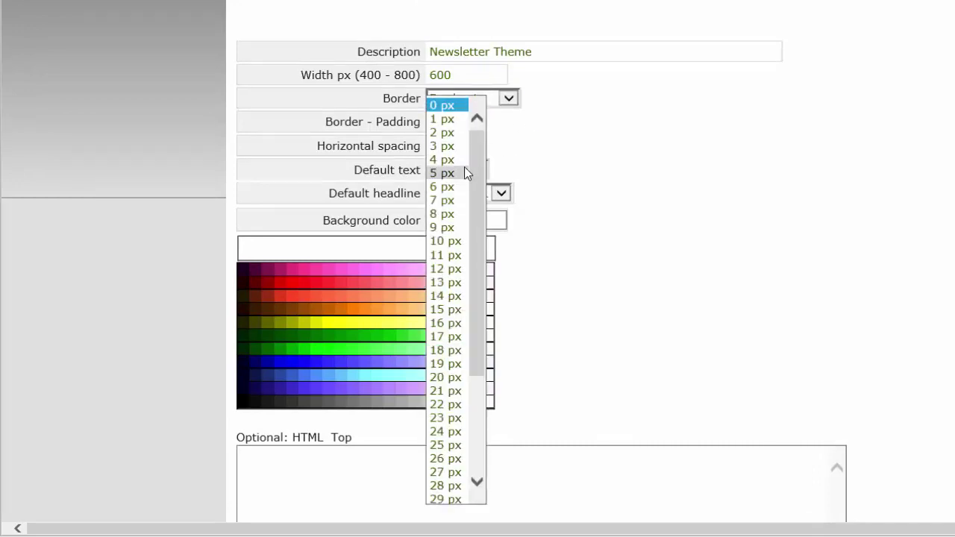
click(442, 146)
key(Tab)
click(635, 174)
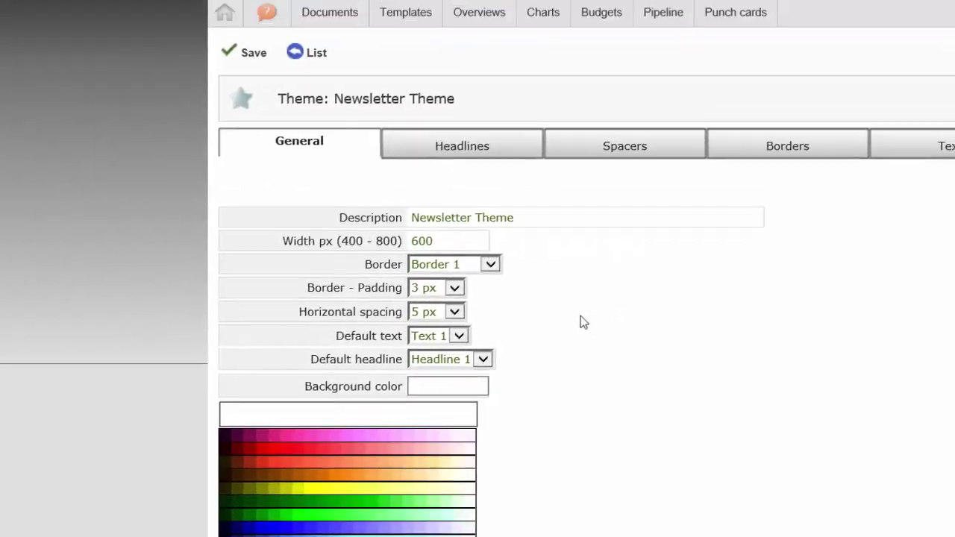
click(244, 54)
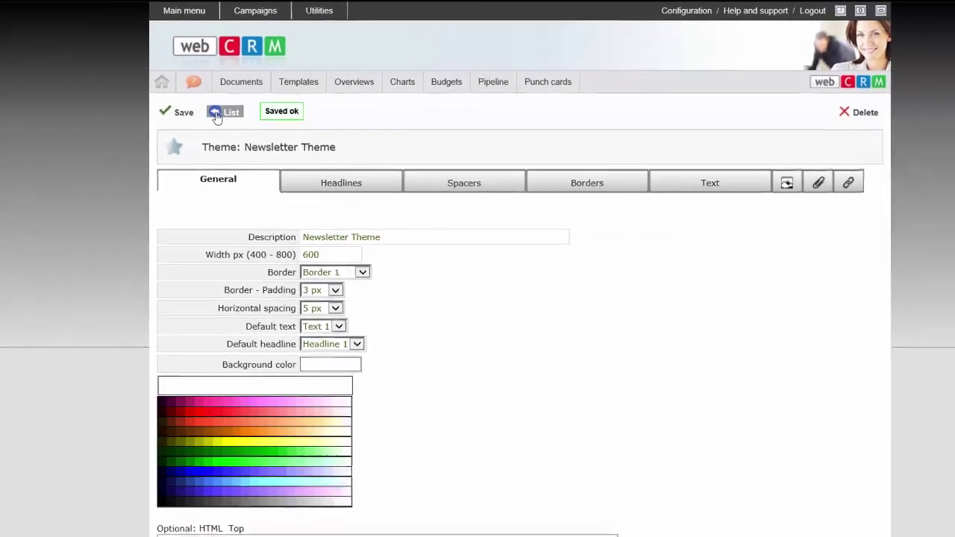
Step: Create a new Standard theme from the themes list and open it for editing
click(224, 113)
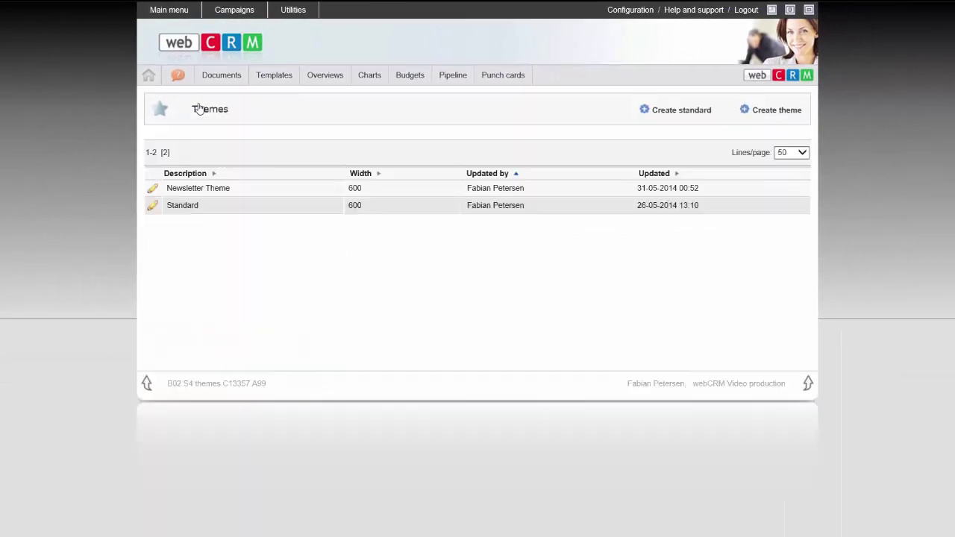
click(661, 116)
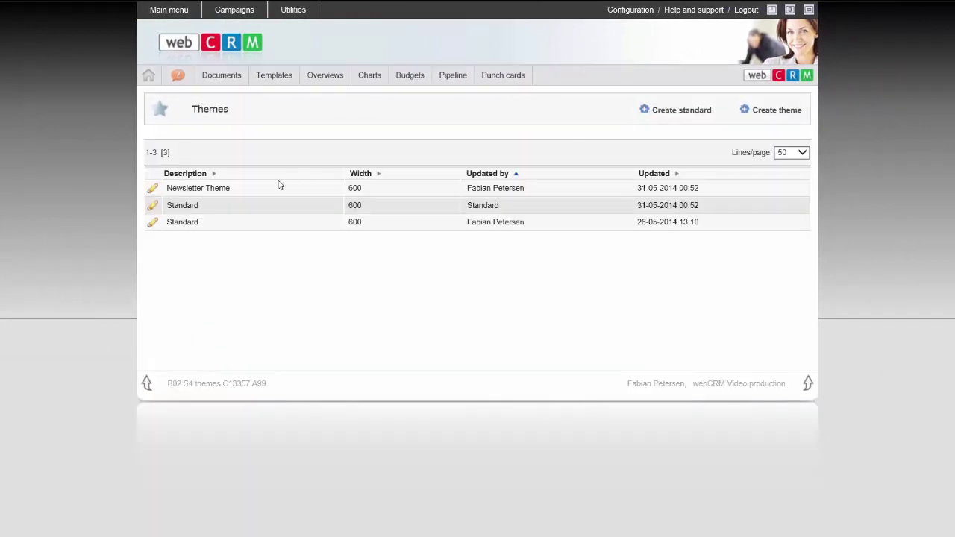
click(154, 223)
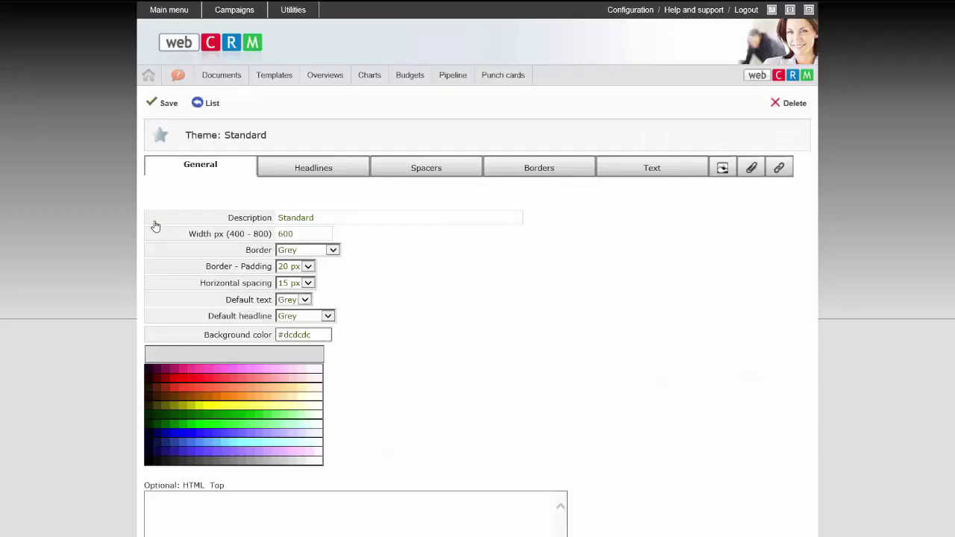
Step: Browse the Standard theme's headline, spacer and border styles (Grey, Black, Blue dots)
click(295, 174)
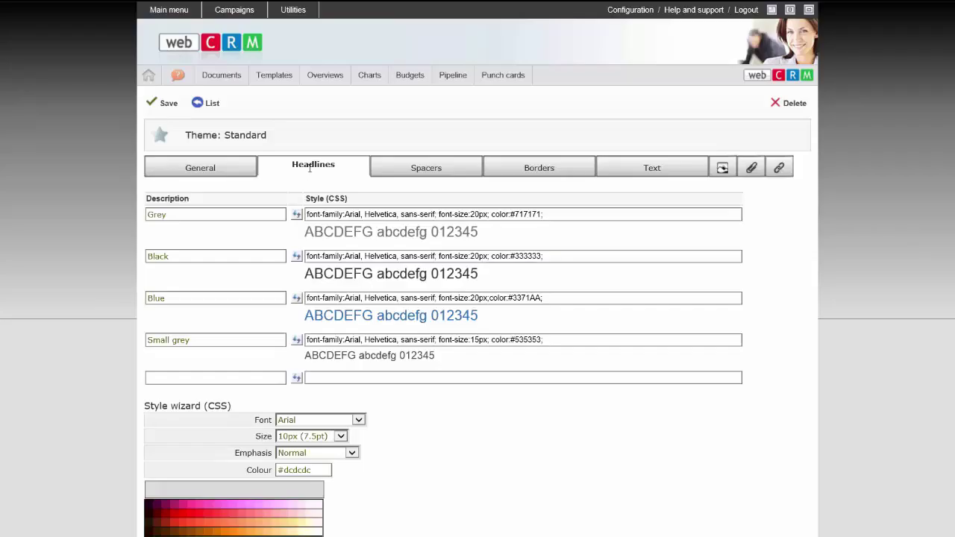
click(395, 168)
click(500, 167)
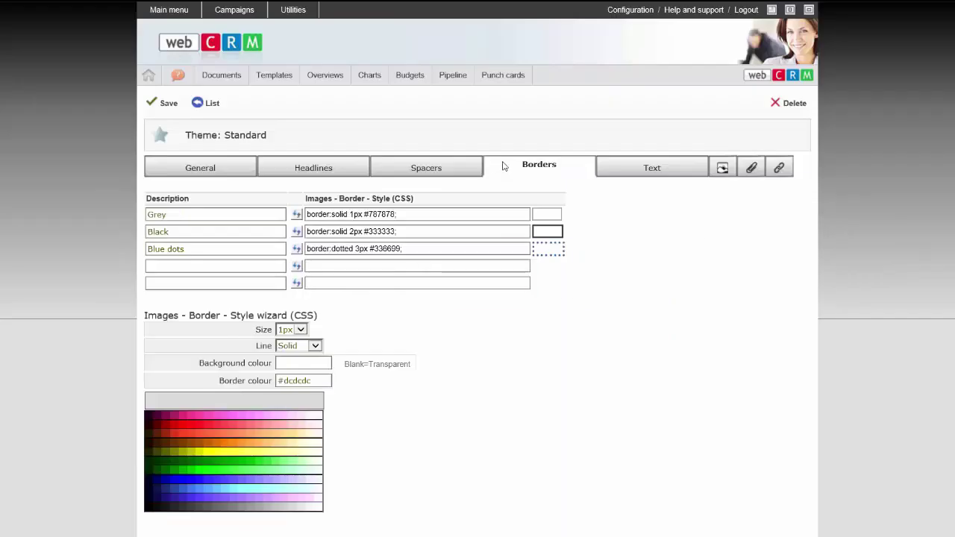